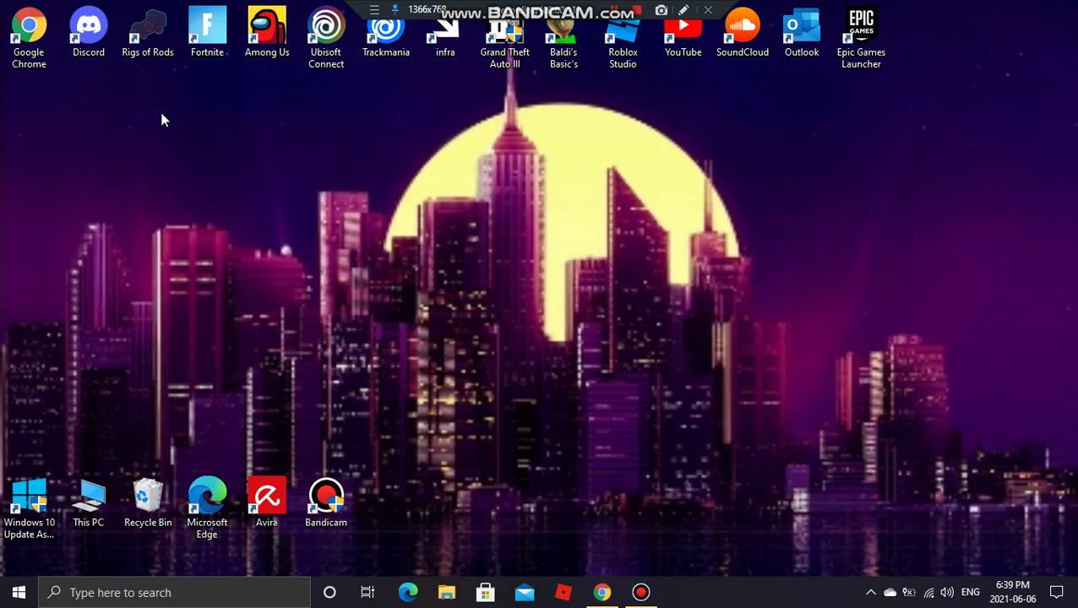
# Search Google in Chrome for 'sim monsters'
pyautogui.click(602, 592)
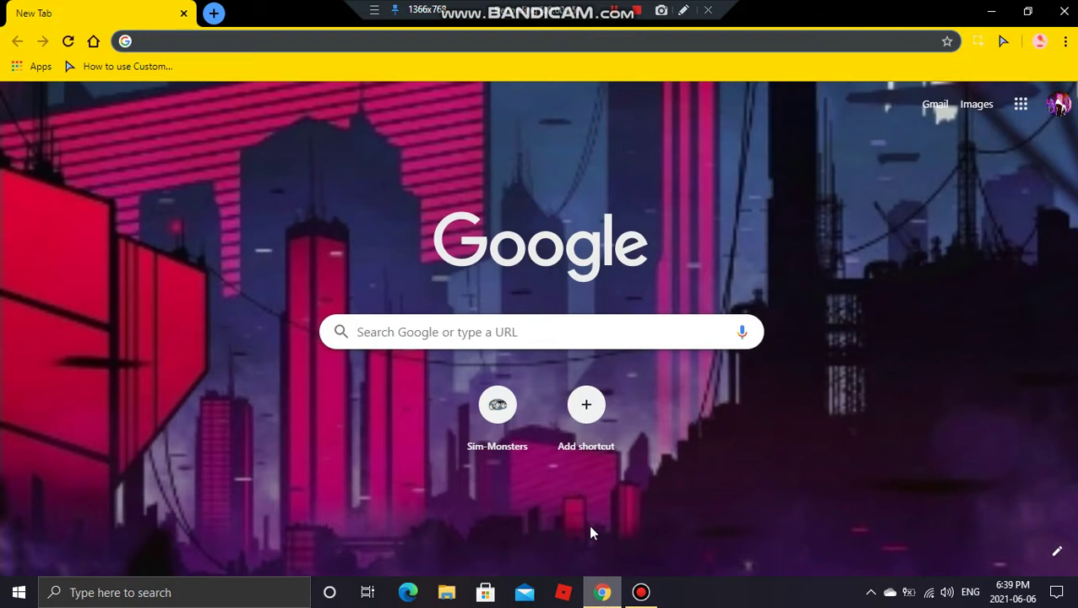
pyautogui.click(436, 330)
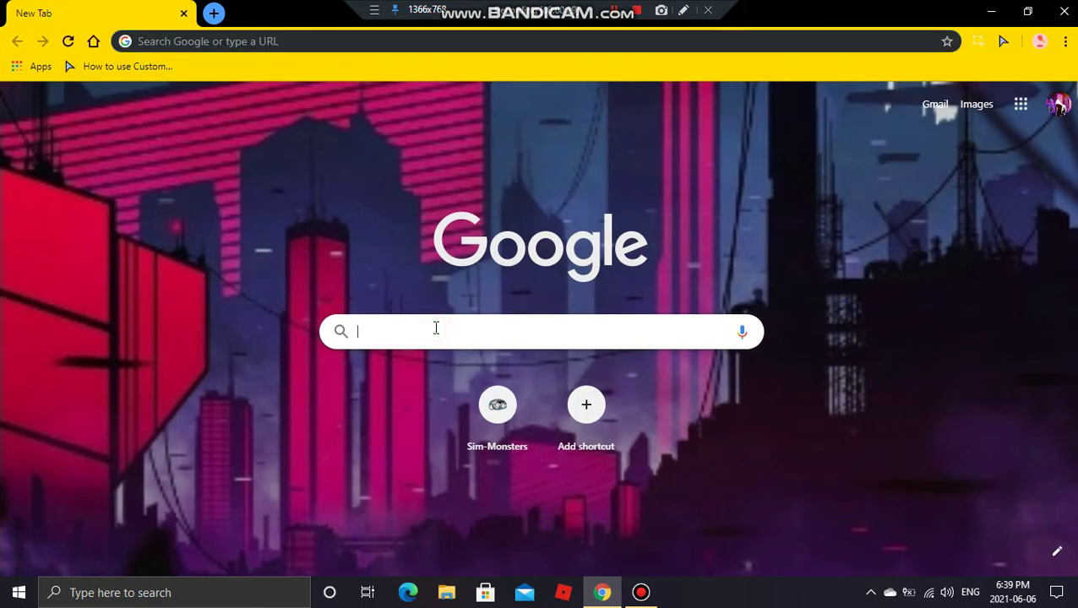
pyautogui.write('sim m')
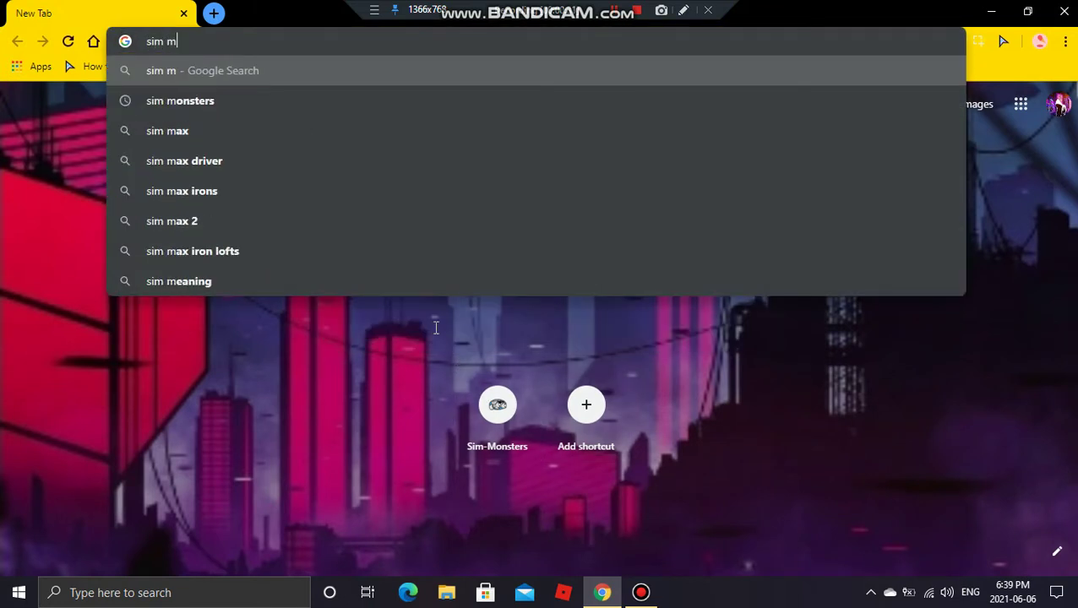
pyautogui.write('ons')
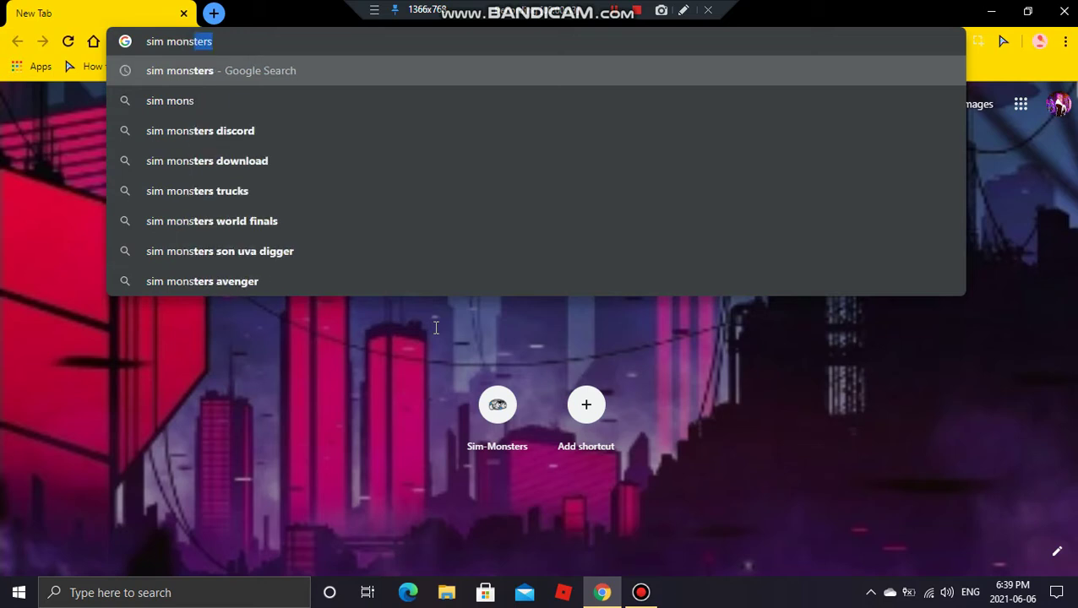
pyautogui.write('ters&oq=sim+monsters&aqs=chrome..69i57j0l7.6944j0j8&sourceid=chrome&ie=UTF-8')
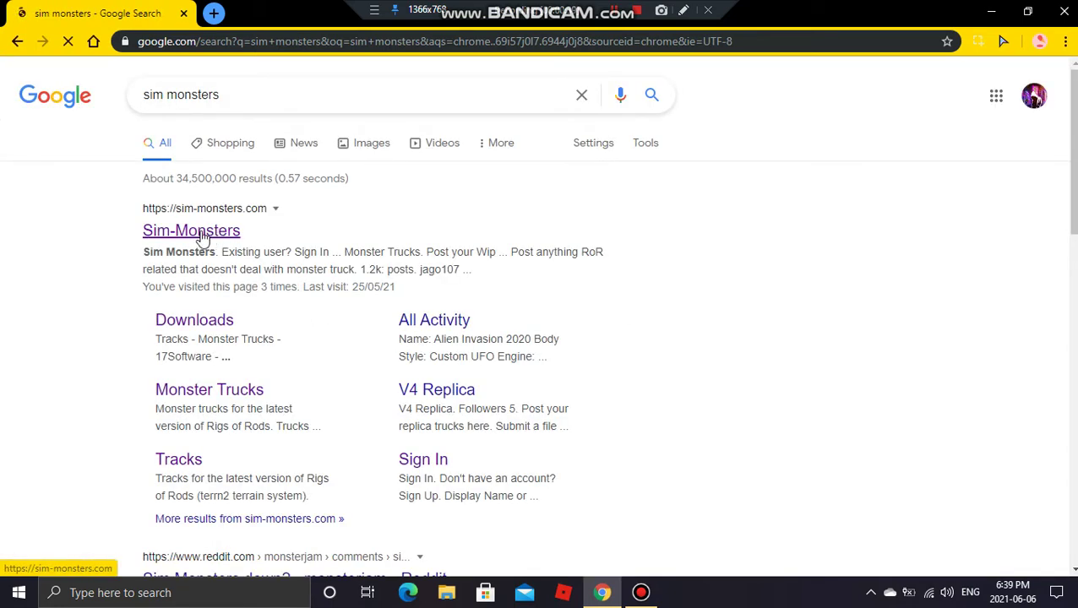
# Open the Sim-Monsters result and scroll down to the forum list and Top Downloads
pyautogui.click(179, 235)
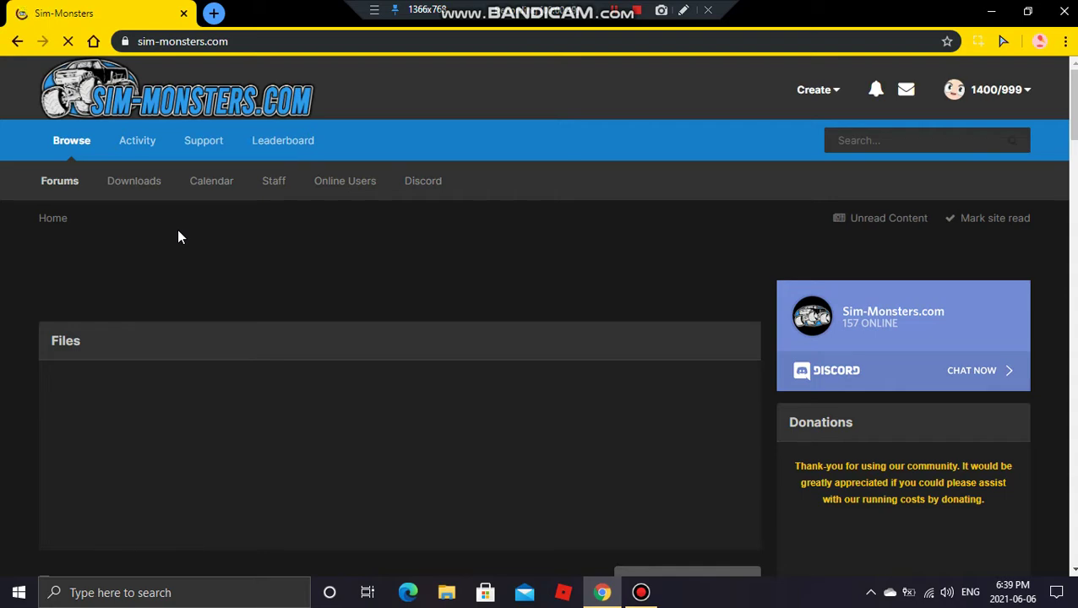
pyautogui.moveTo(1074, 73)
pyautogui.mouseDown()
pyautogui.moveTo(1073, 88)
pyautogui.moveTo(1074, 74)
pyautogui.mouseUp()
pyautogui.moveTo(1072, 114)
pyautogui.mouseDown()
pyautogui.moveTo(1071, 256)
pyautogui.moveTo(1071, 76)
pyautogui.moveTo(1076, 314)
pyautogui.mouseUp()
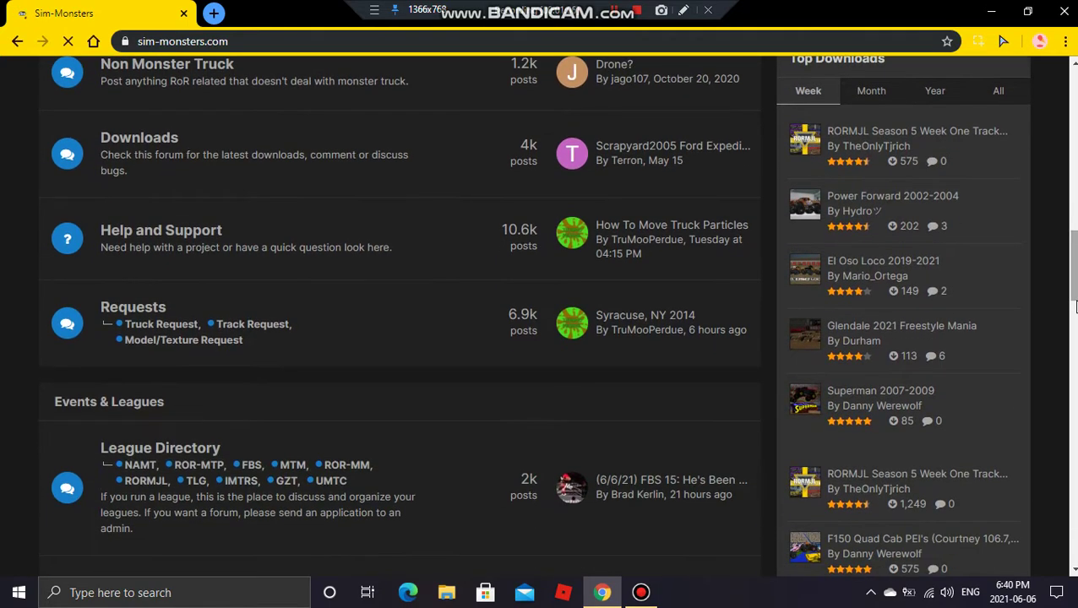
# Open the Superman 2007-2009 file page and scroll to its 'Download this file' section
pyautogui.click(845, 402)
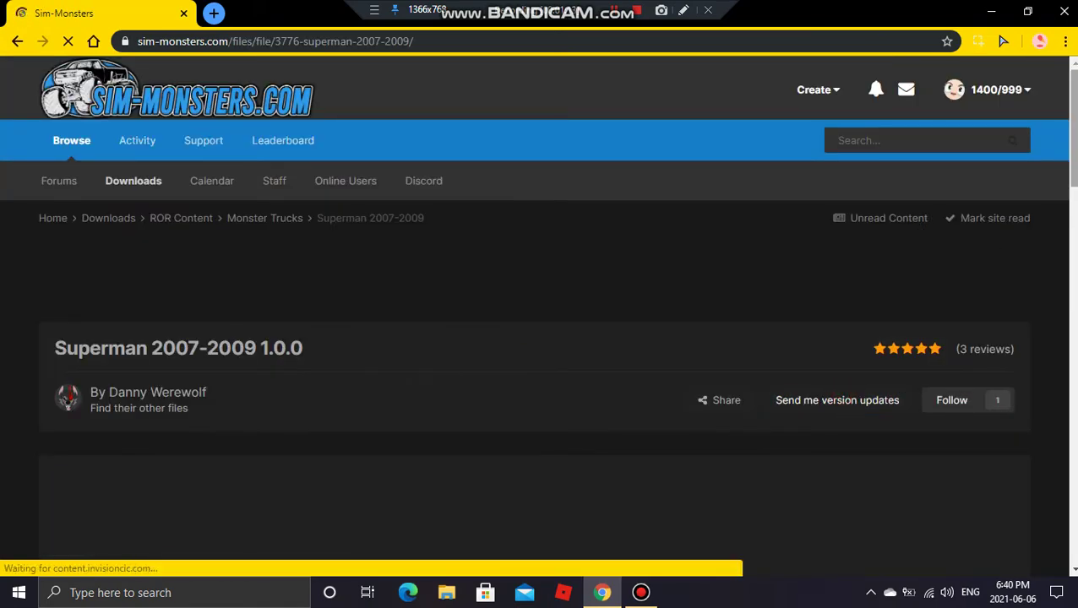
pyautogui.scroll(-5, 541, 338)
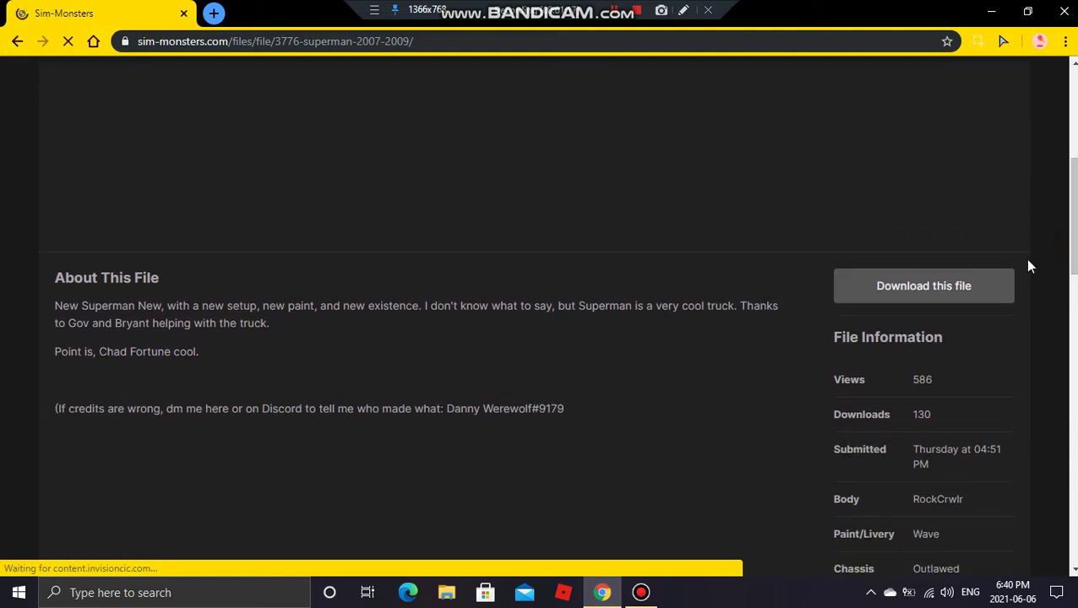
pyautogui.scroll(-1, 945, 279)
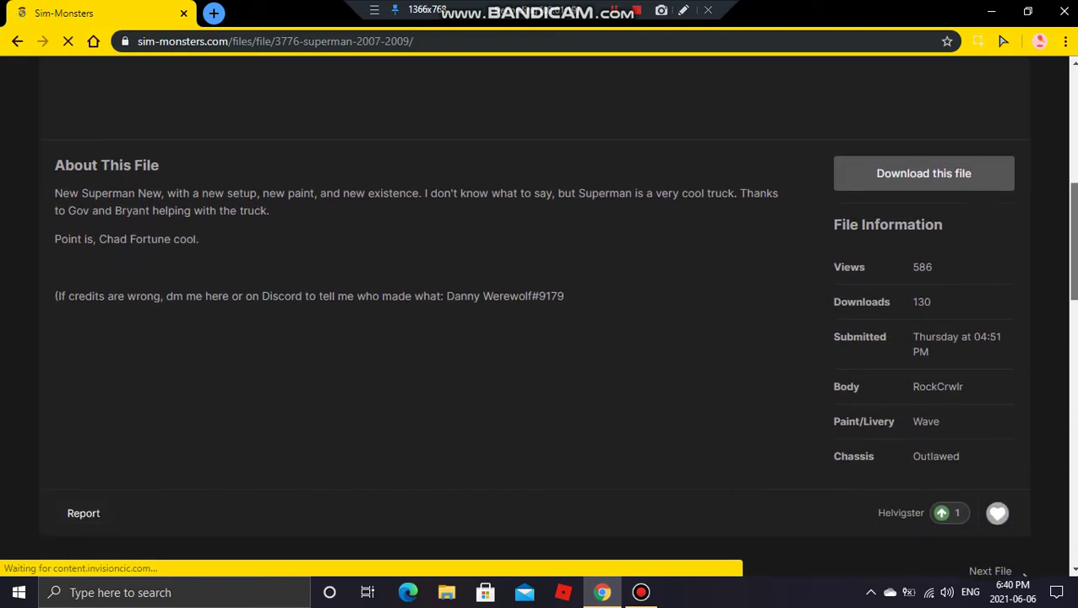
pyautogui.scroll(1, 945, 279)
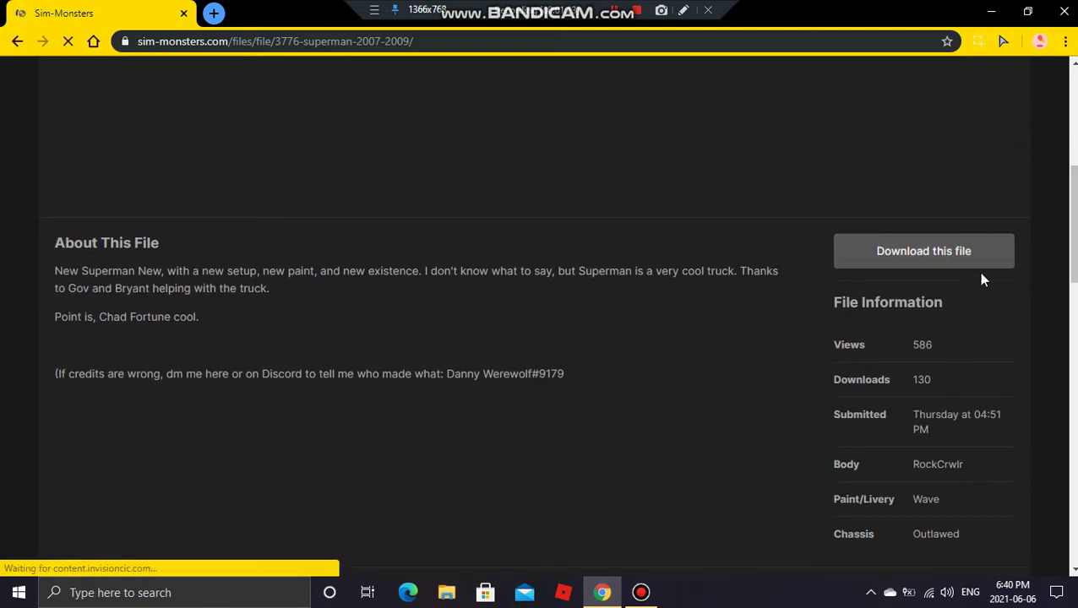
# Download Superman 2007-2009.zip, choosing 'Download anyway' past the Google Drive virus-scan warning
pyautogui.click(918, 258)
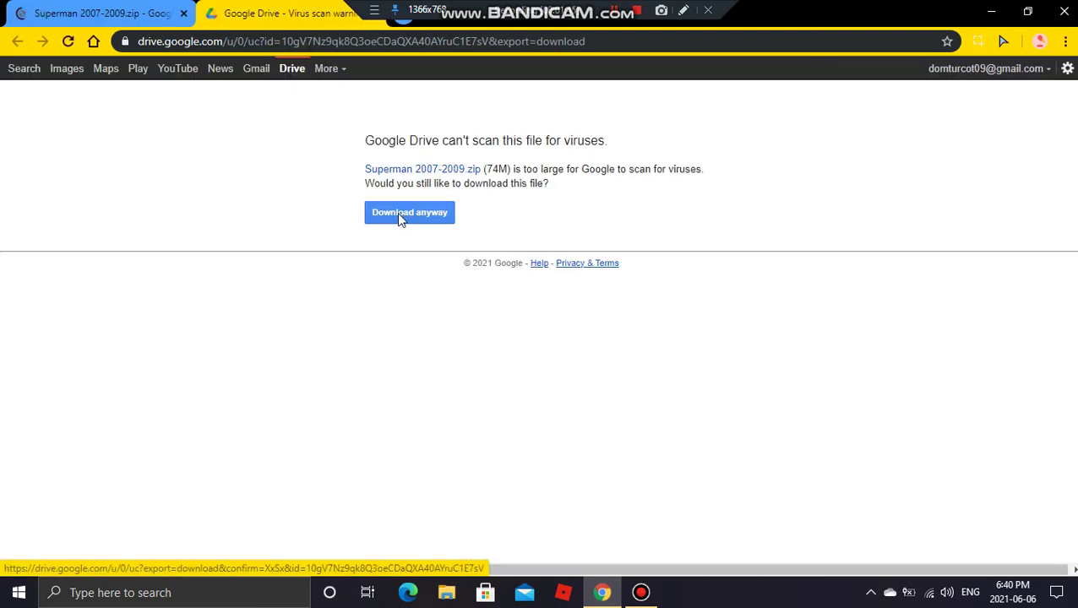
pyautogui.click(404, 213)
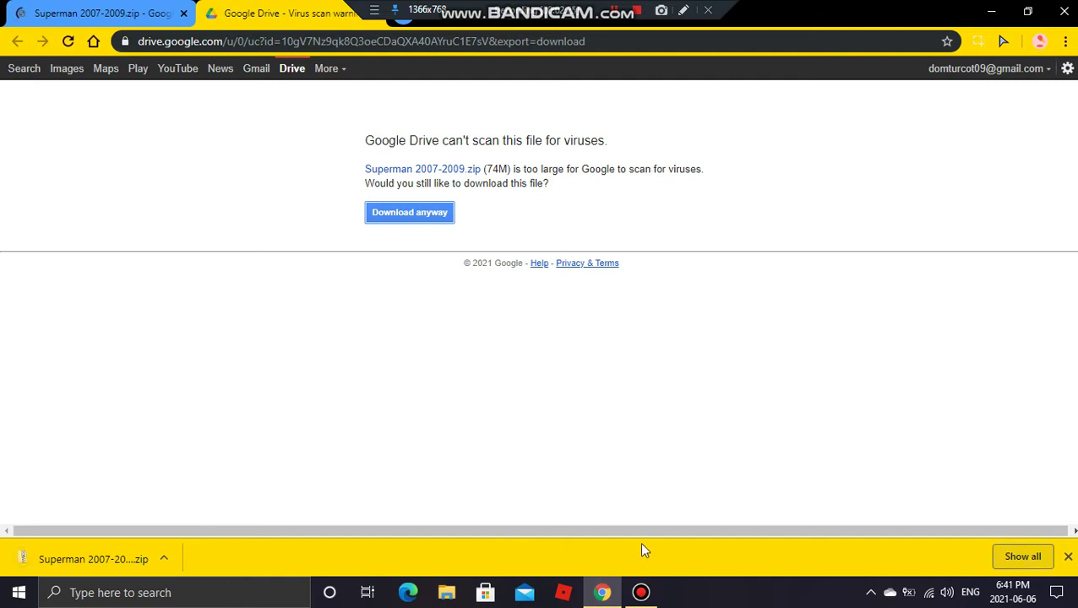
# Move Superman 2007-2009.zip from the Downloads folder into the mods folder
pyautogui.click(164, 559)
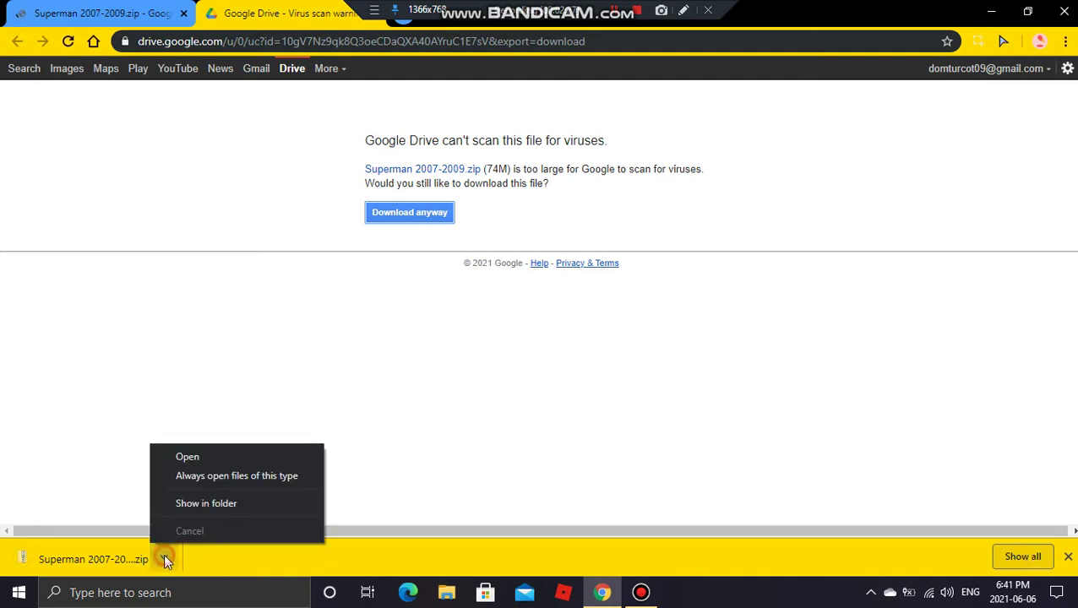
pyautogui.click(221, 505)
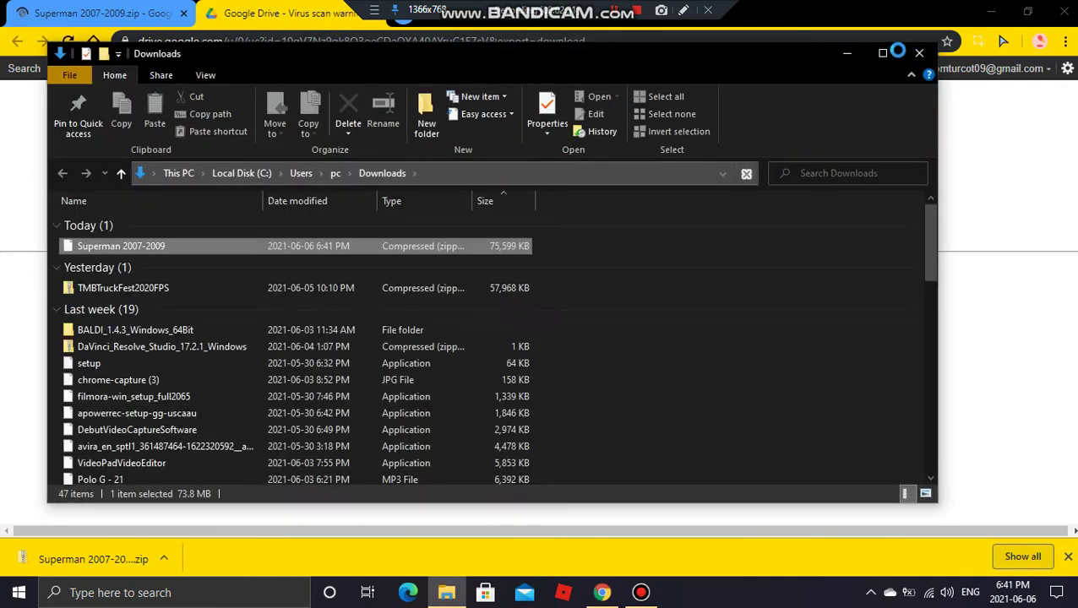
pyautogui.click(884, 53)
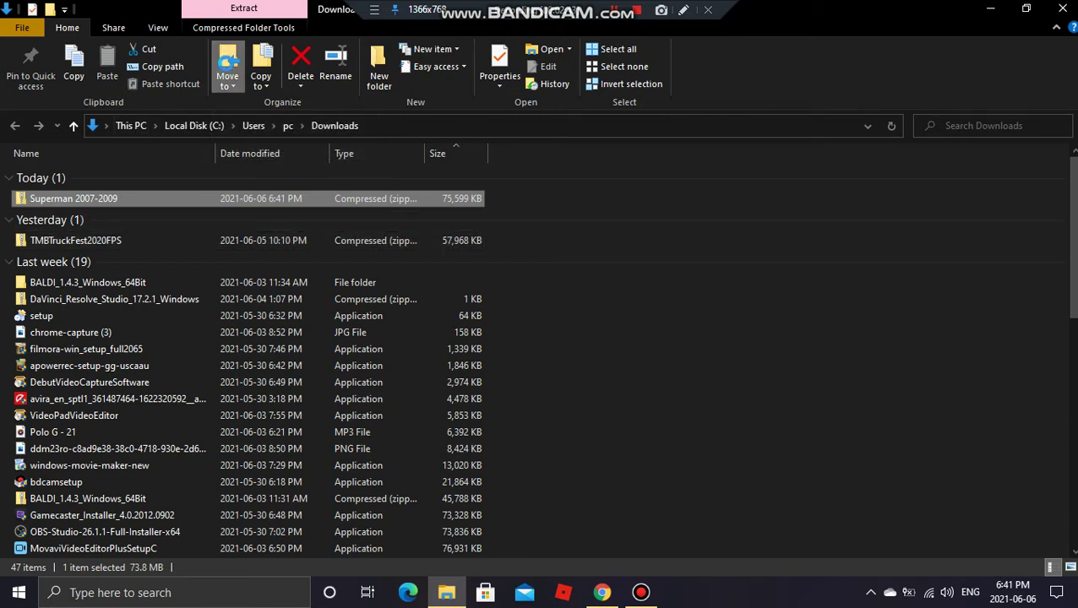
pyautogui.click(226, 70)
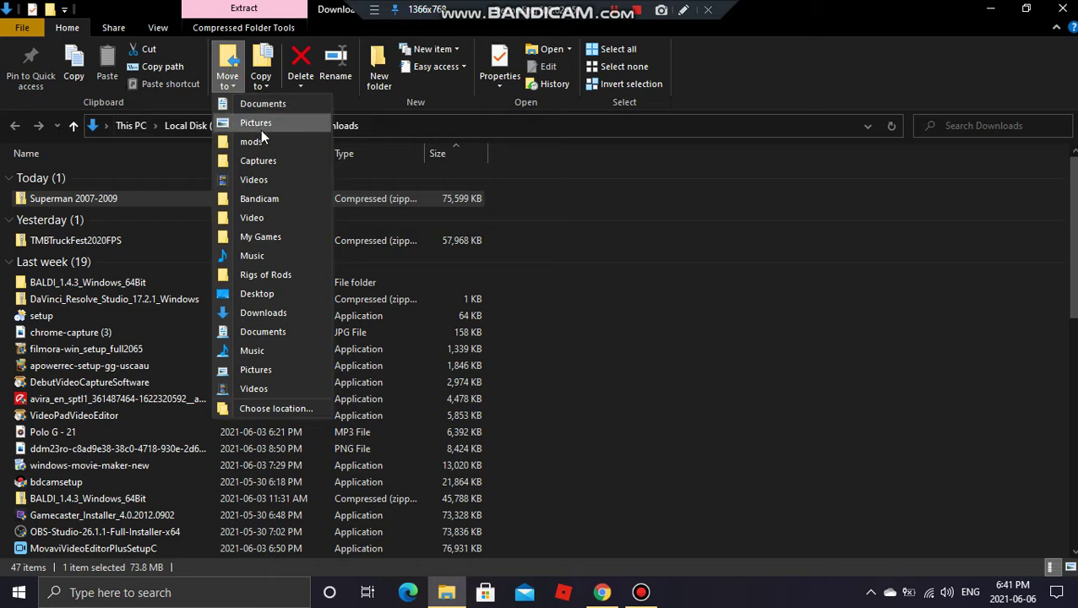
pyautogui.click(279, 144)
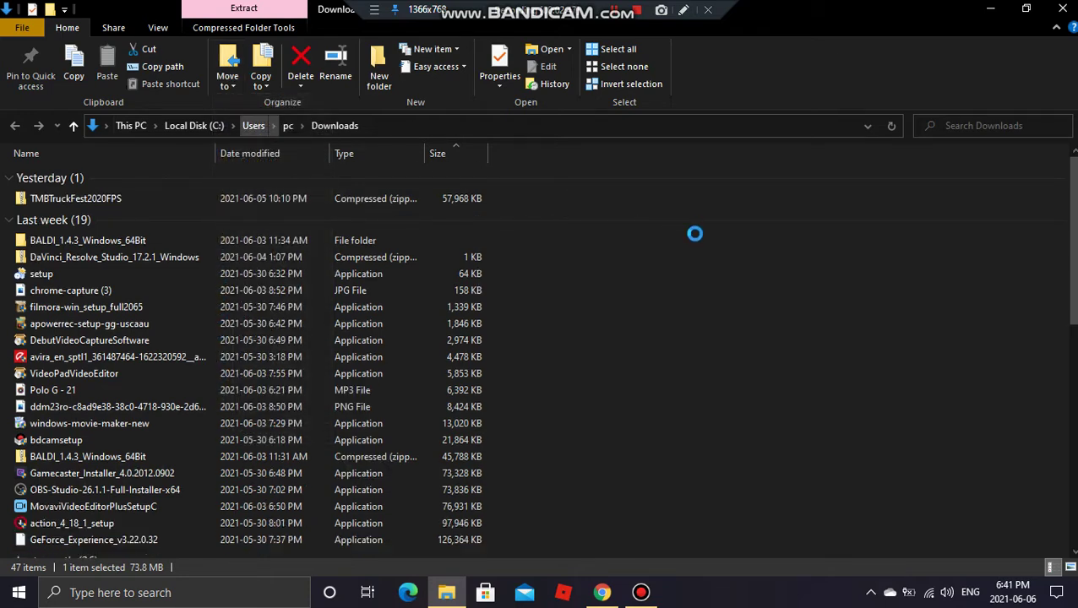
pyautogui.click(992, 10)
# Launch Rigs of Rods in single player on the Atlanta 2014 FS terrain
pyautogui.click(1004, 11)
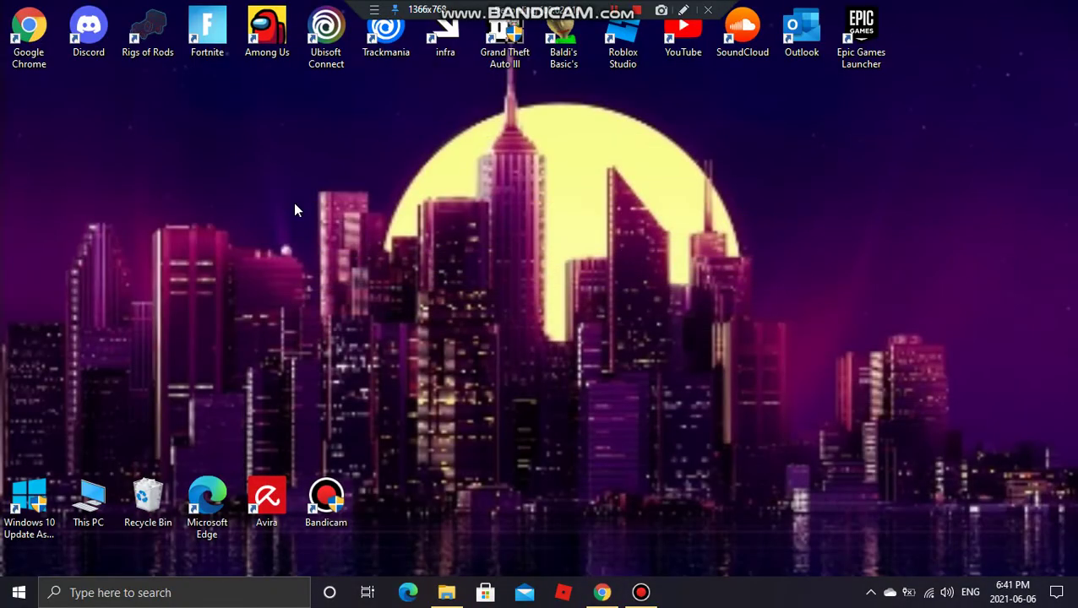
pyautogui.doubleClick(142, 34)
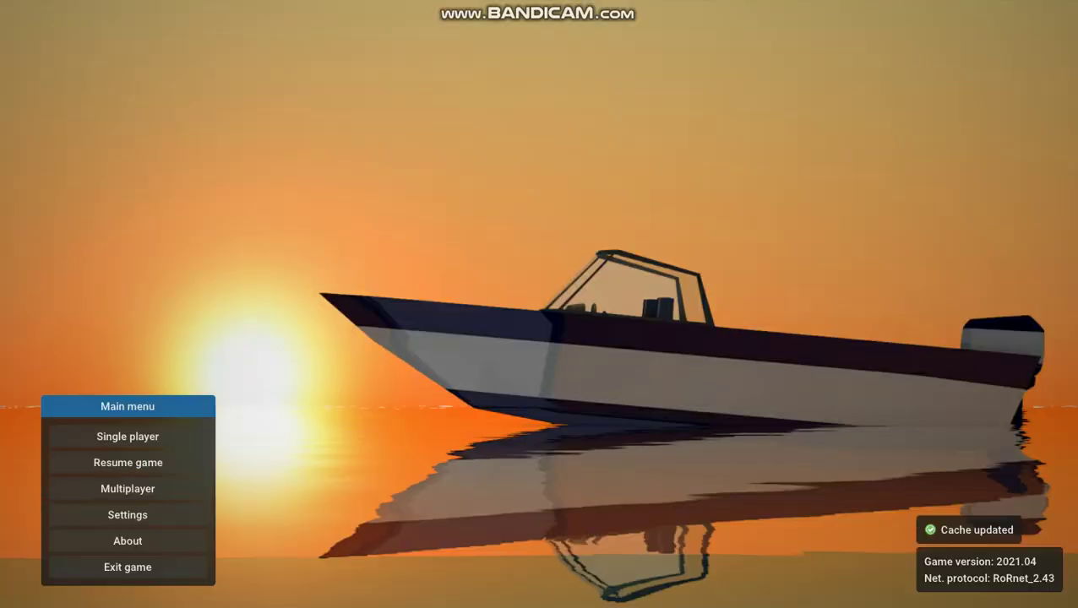
pyautogui.click(175, 437)
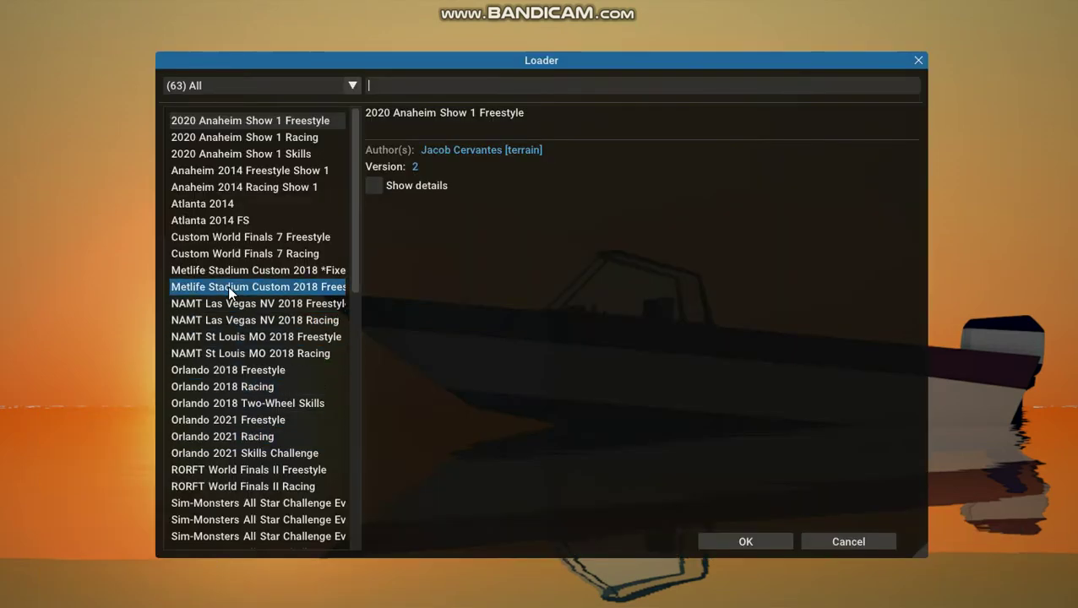
pyautogui.doubleClick(247, 219)
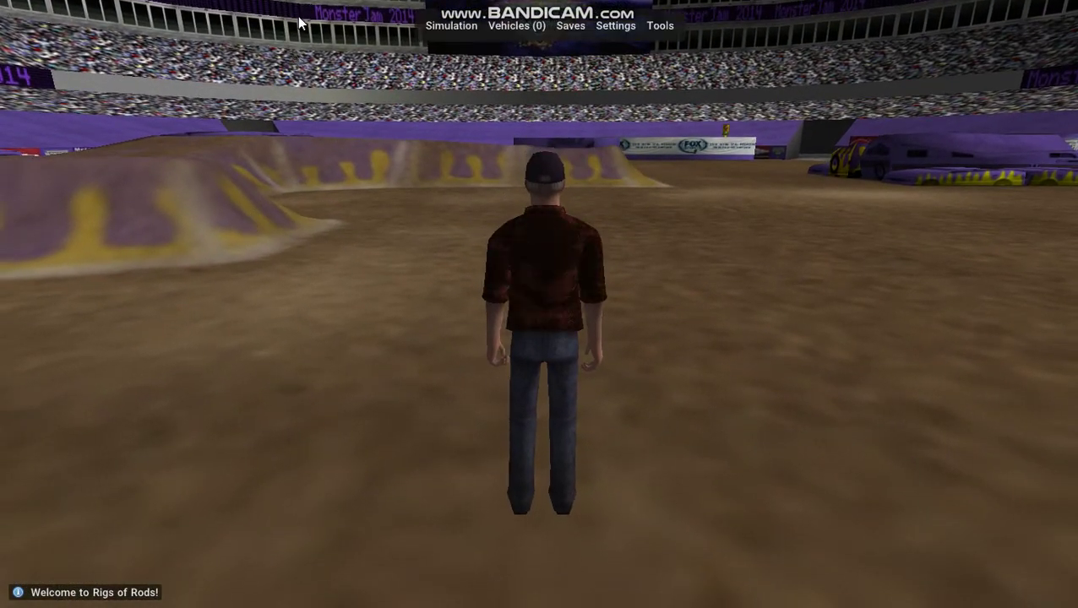
# Pick the Superman 2008-2009 truck in the vehicle loader with its 1.Competition configuration
pyautogui.moveTo(436, 44)
pyautogui.click(435, 70)
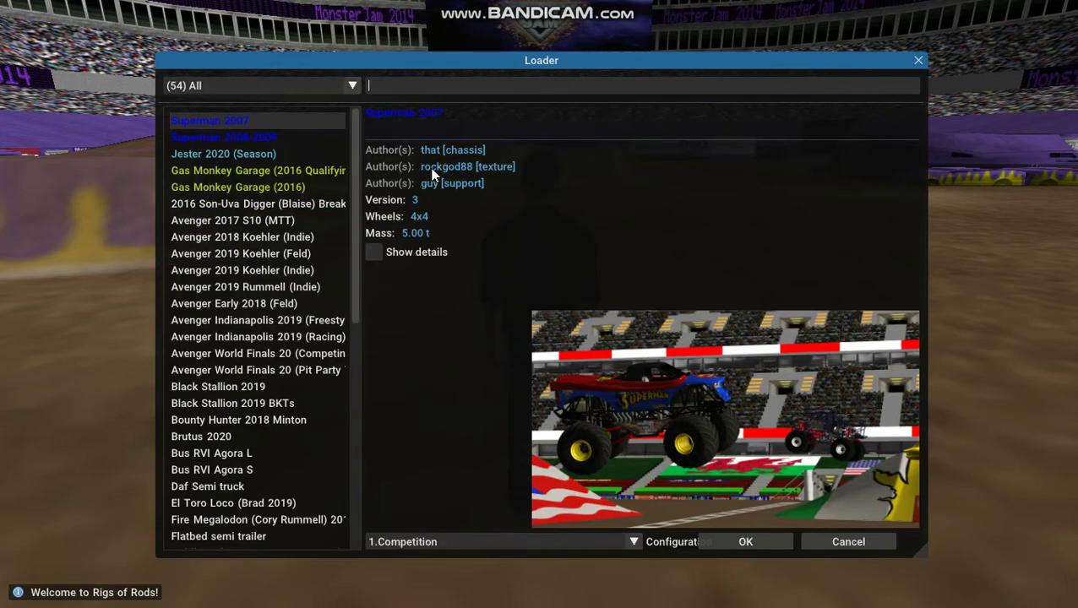
pyautogui.click(299, 139)
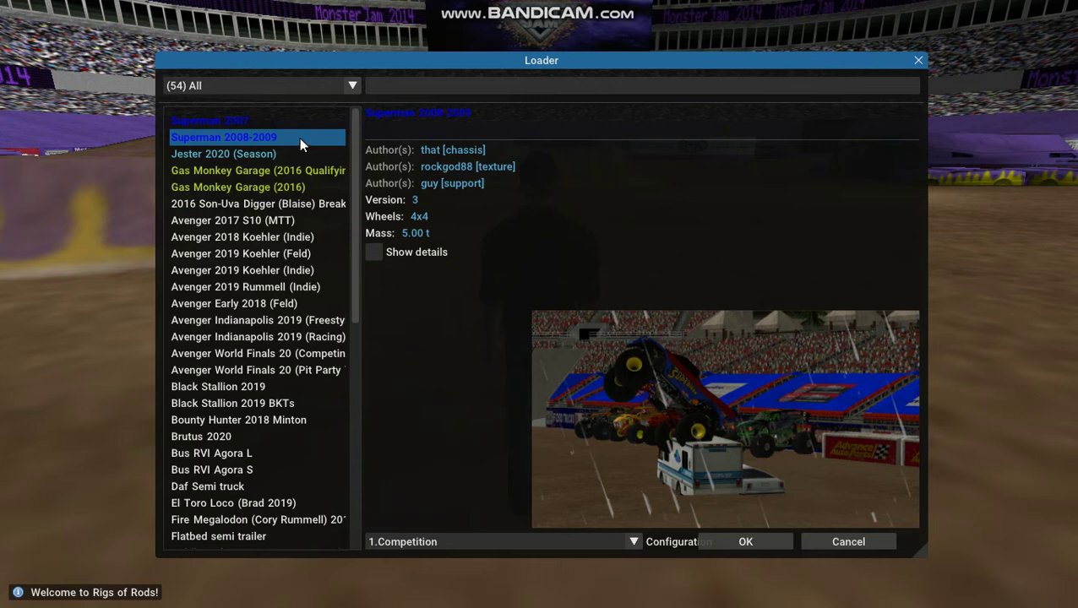
pyautogui.click(294, 126)
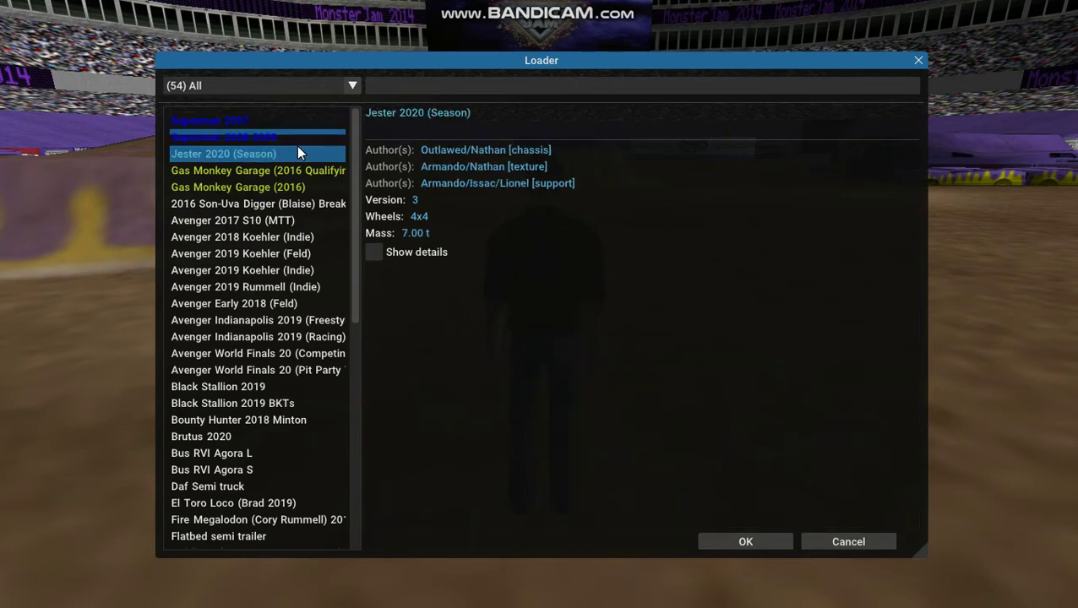
pyautogui.click(299, 131)
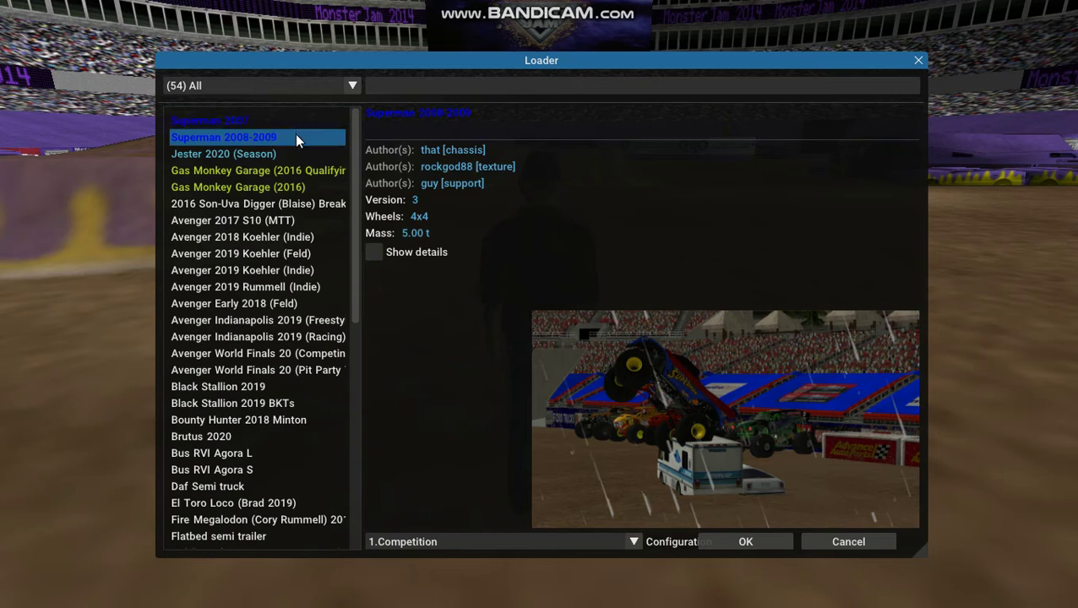
pyautogui.click(457, 541)
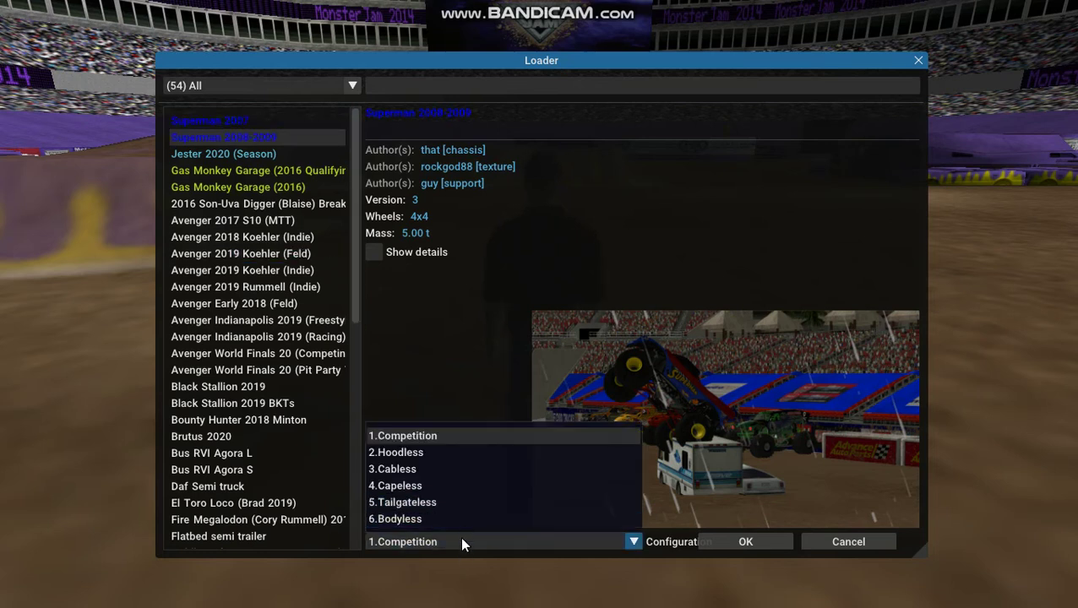
pyautogui.click(457, 542)
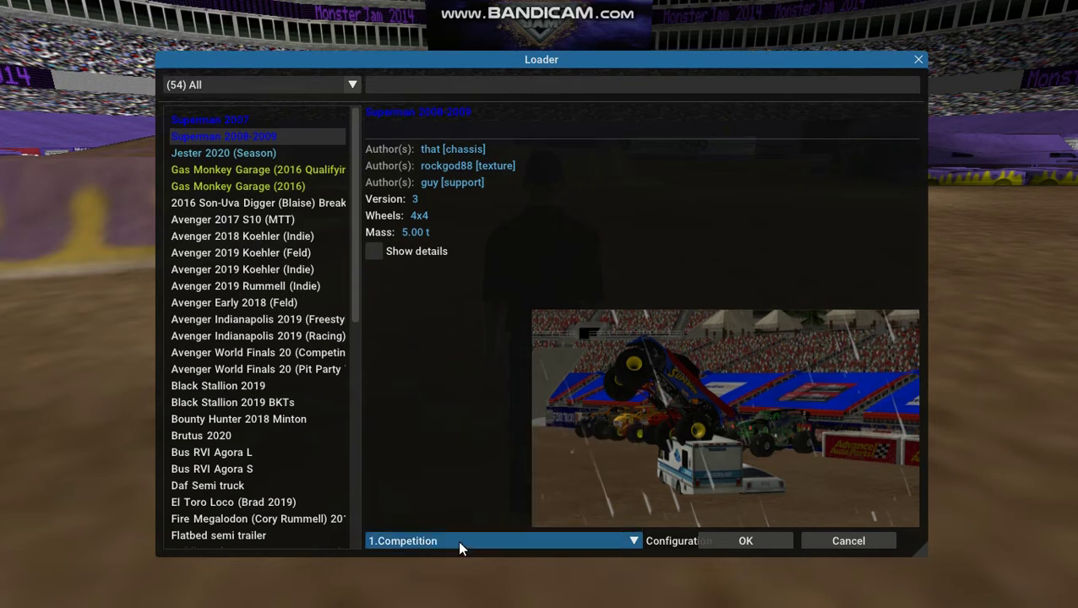
# Spawn the Superman truck and drive it around the arena, launching off the first ramp
pyautogui.click(769, 541)
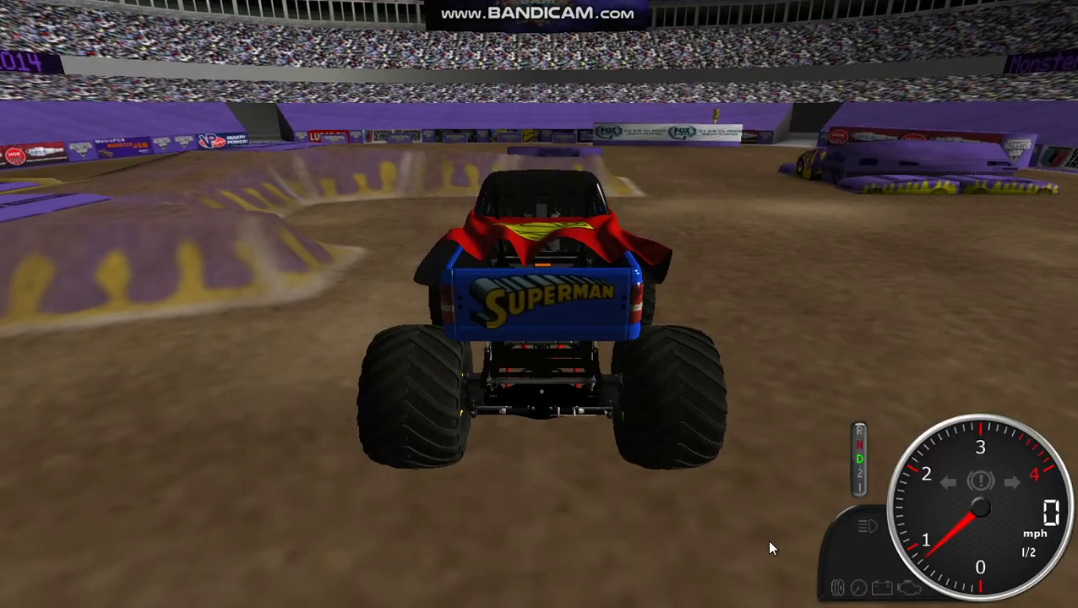
pyautogui.press('Left')
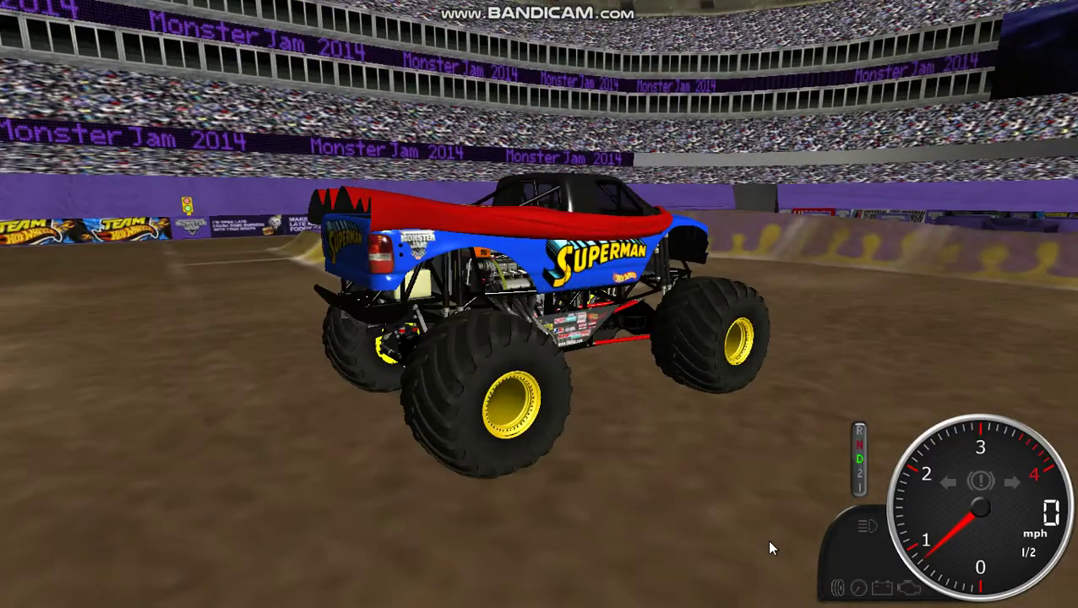
pyautogui.press('Up')
pyautogui.press('Right')
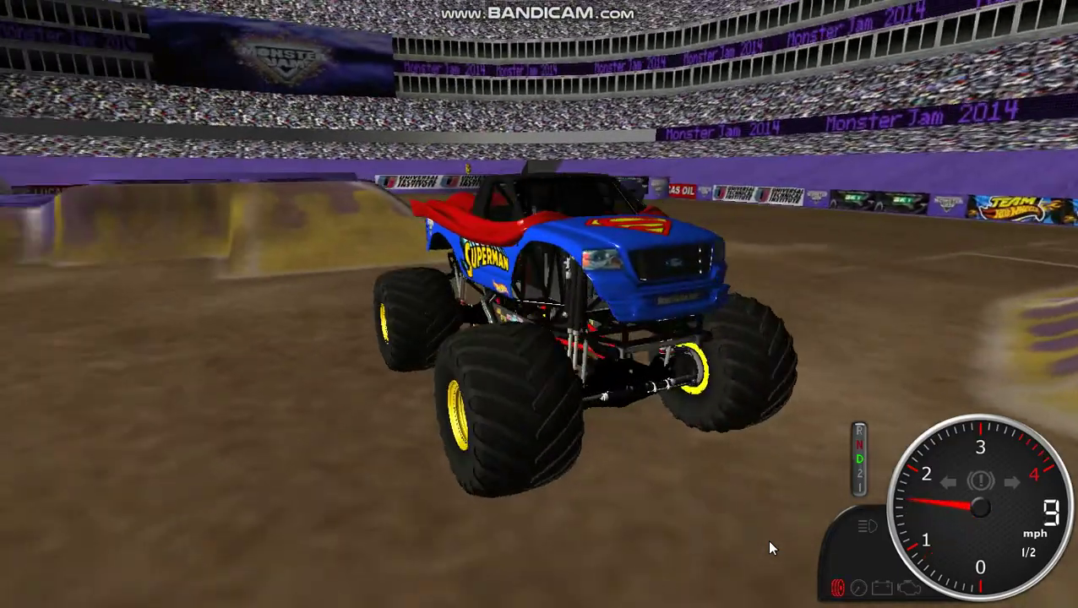
pyautogui.press('Down')
pyautogui.press('Left')
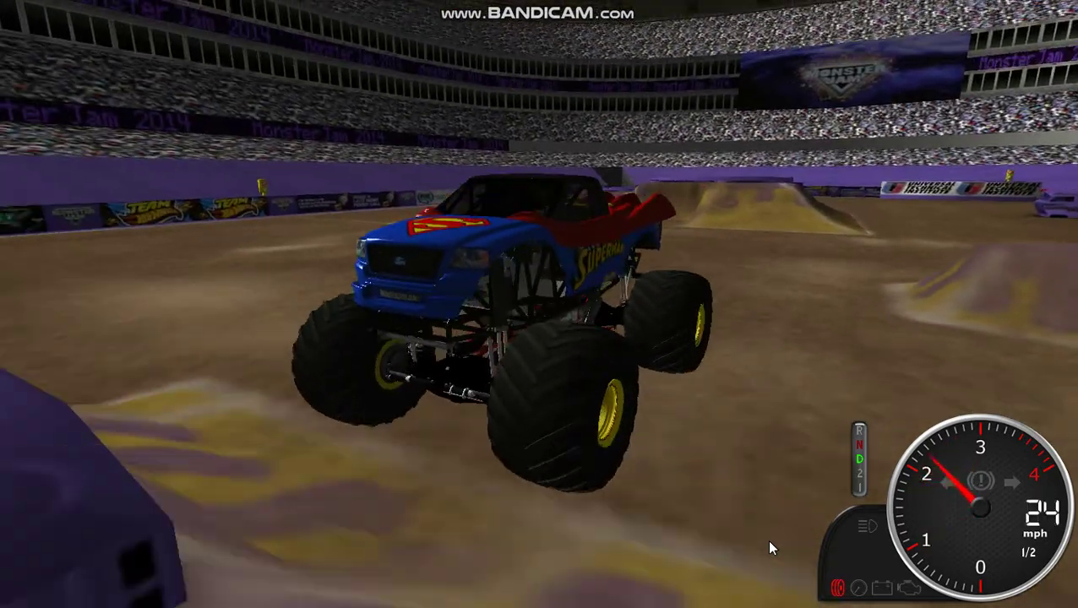
pyautogui.press('Up')
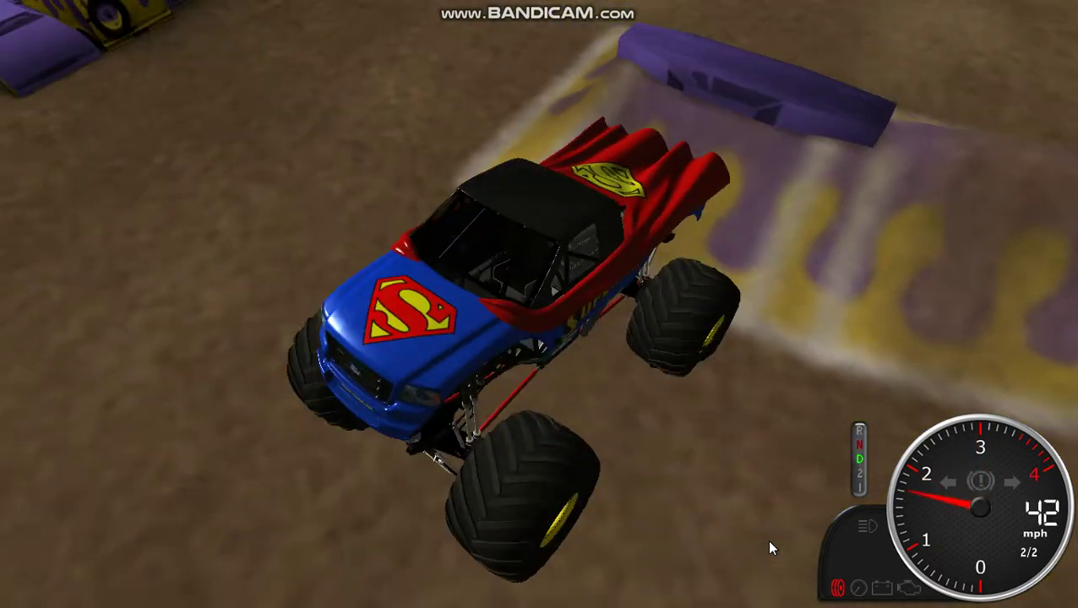
pyautogui.press('Down')
pyautogui.press('Down')
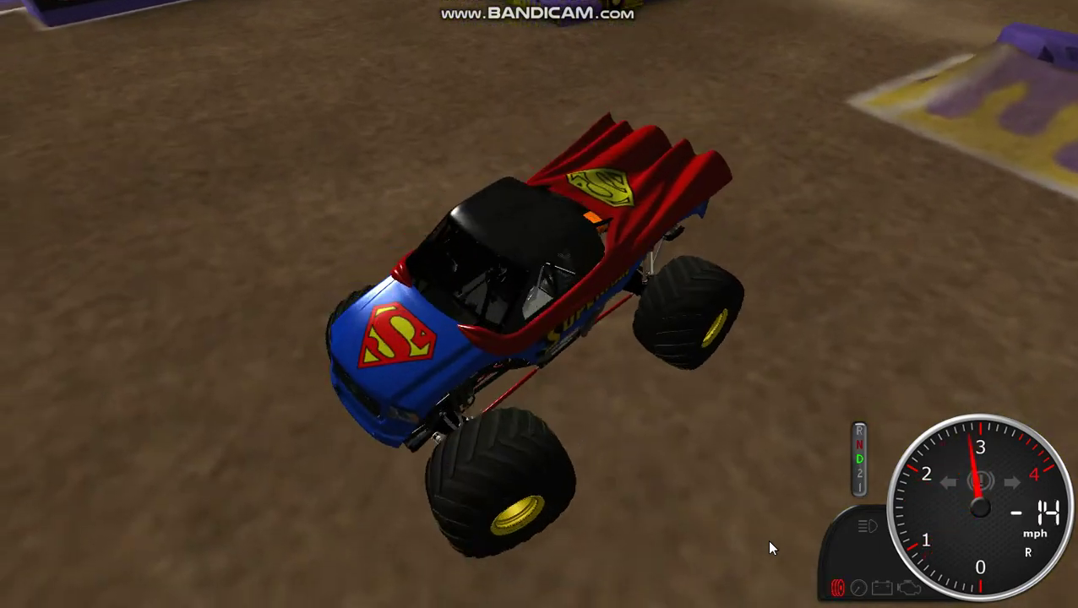
pyautogui.press('Up')
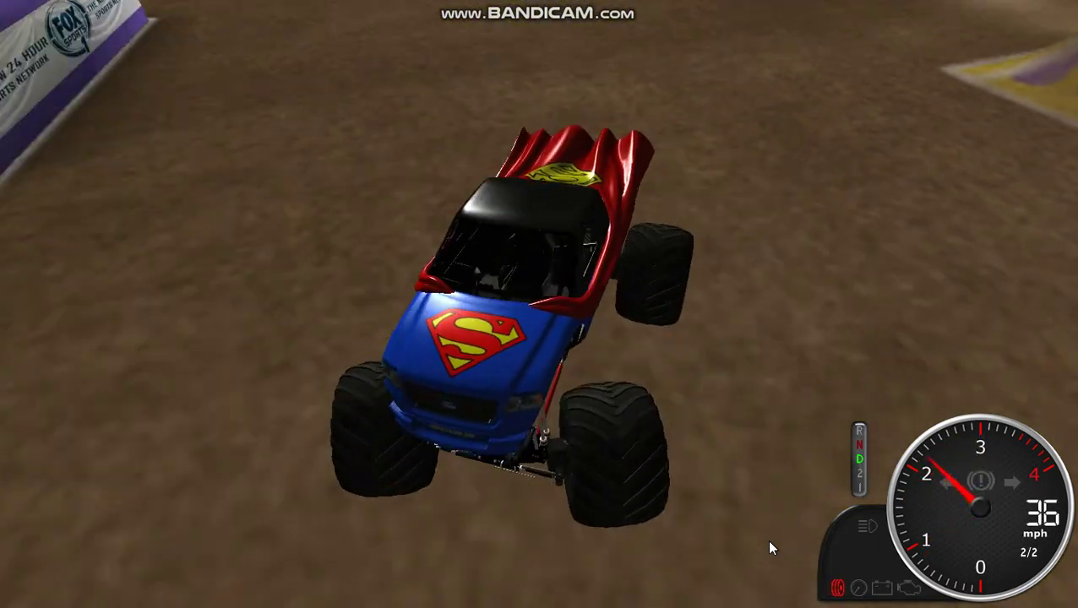
pyautogui.press('Right')
pyautogui.press('Right')
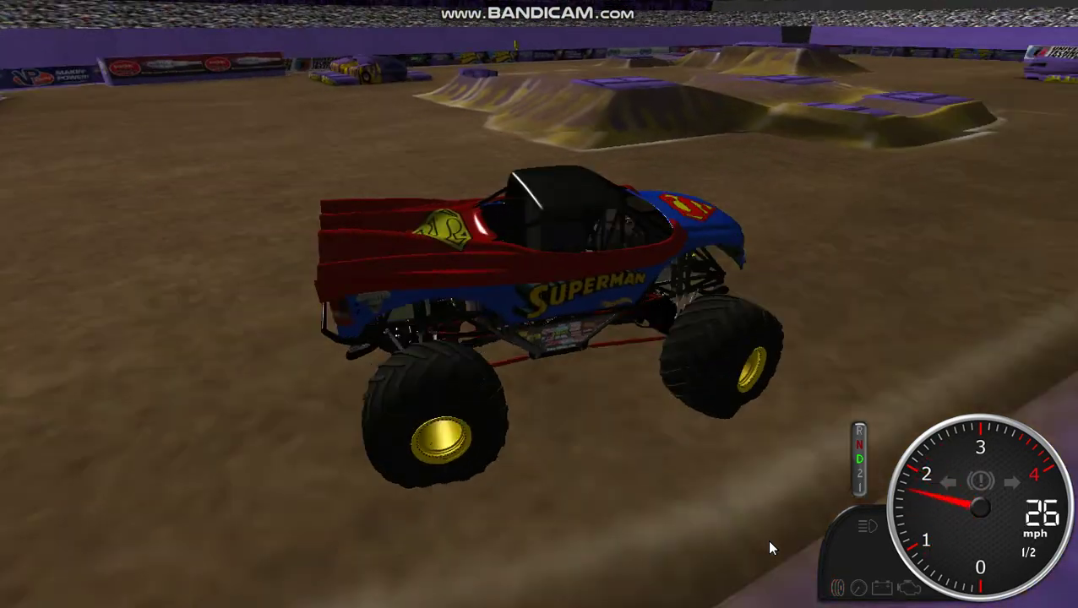
# Drive over the dirt jump and purple ramp, then quit Rigs of Rods to the desktop
pyautogui.press('Up')
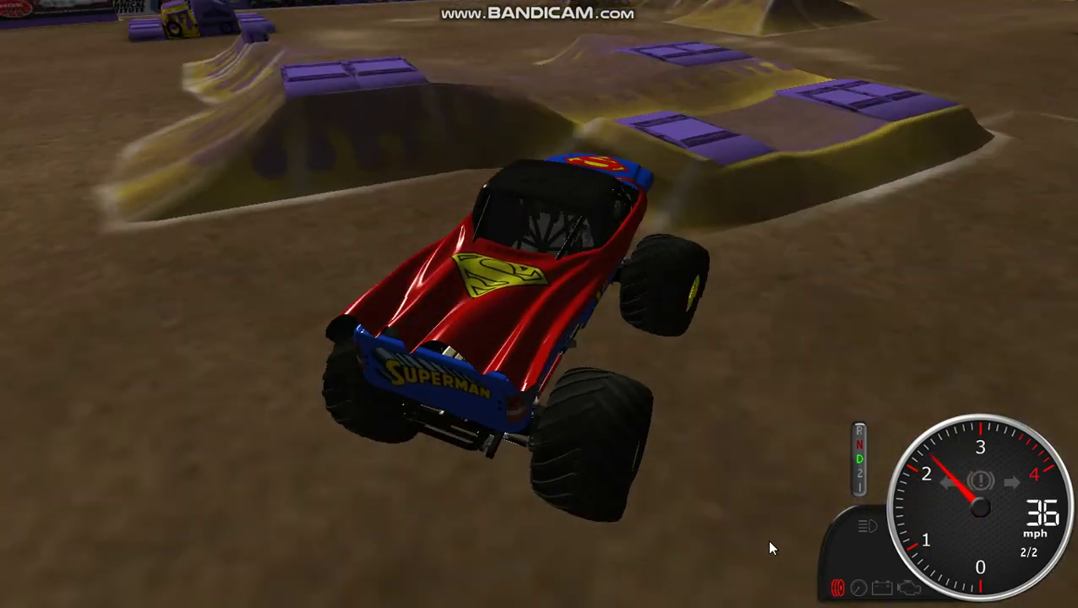
pyautogui.press('Up')
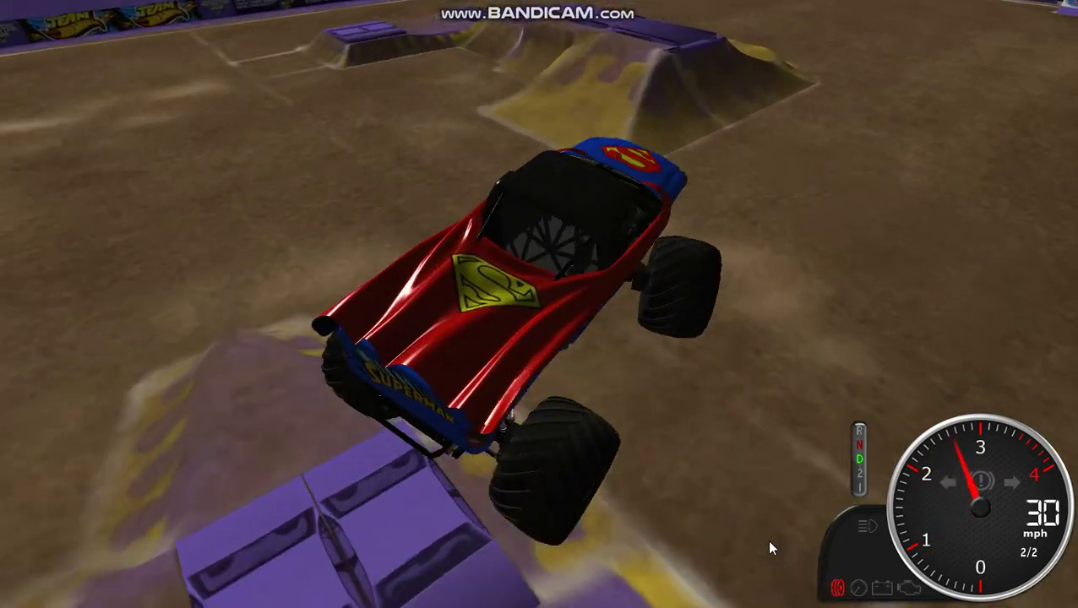
pyautogui.press('Up')
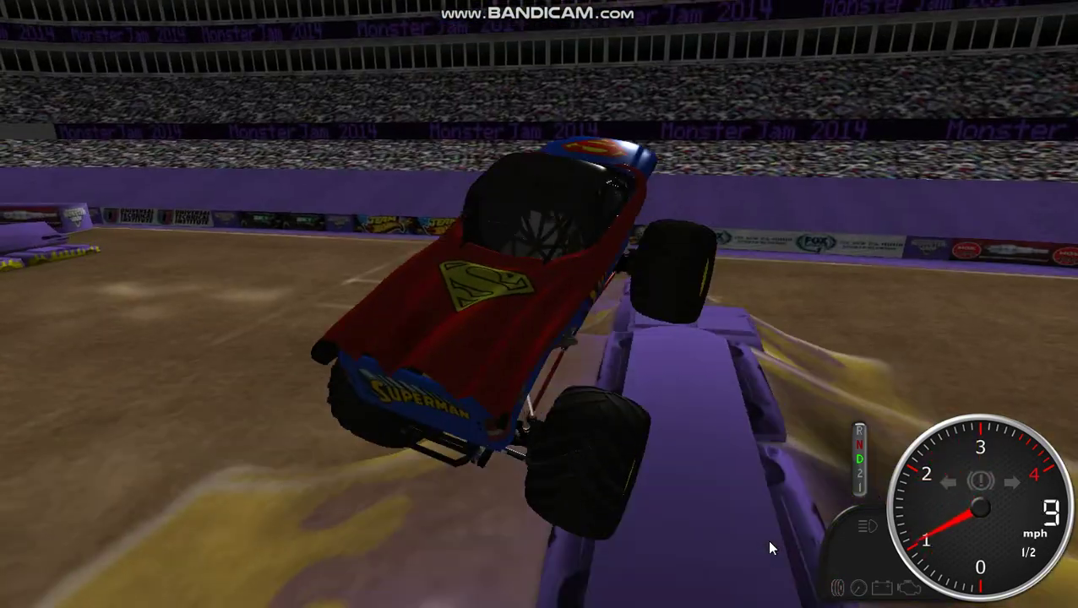
pyautogui.press('Up')
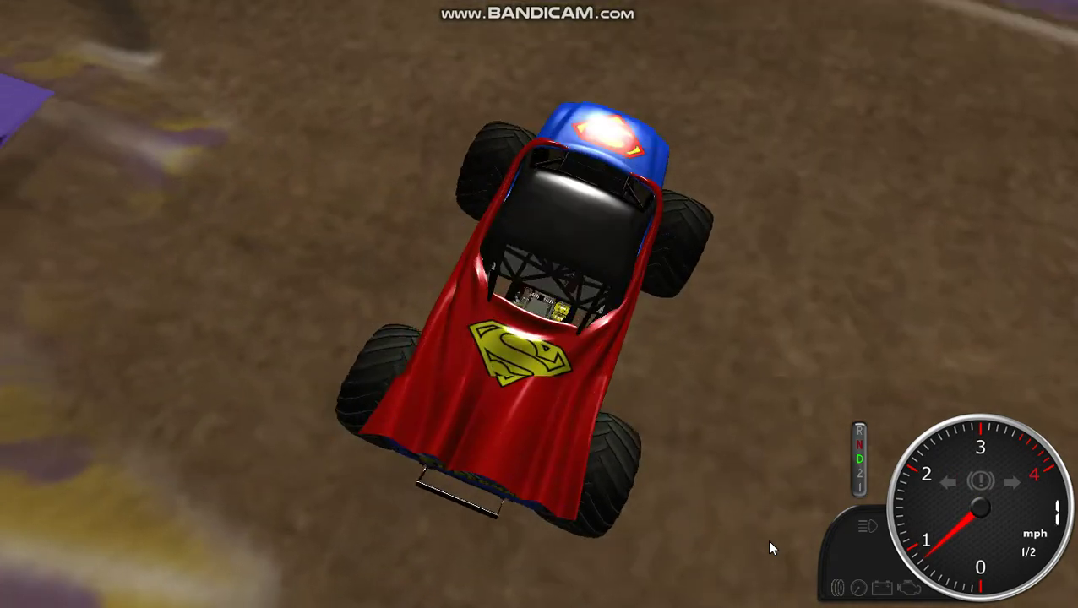
pyautogui.press('Up')
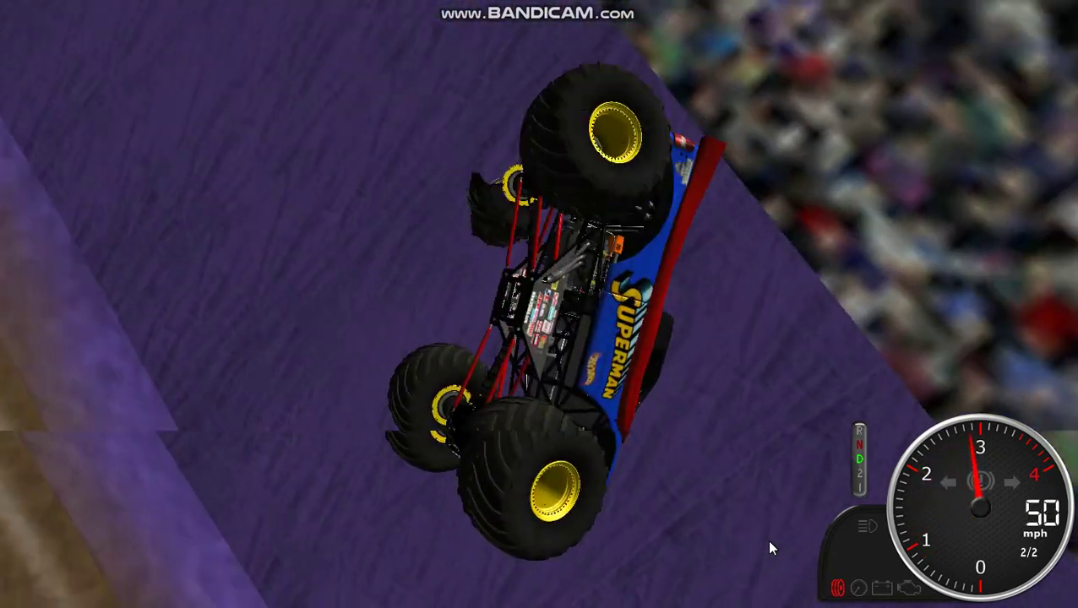
pyautogui.press('Escape')
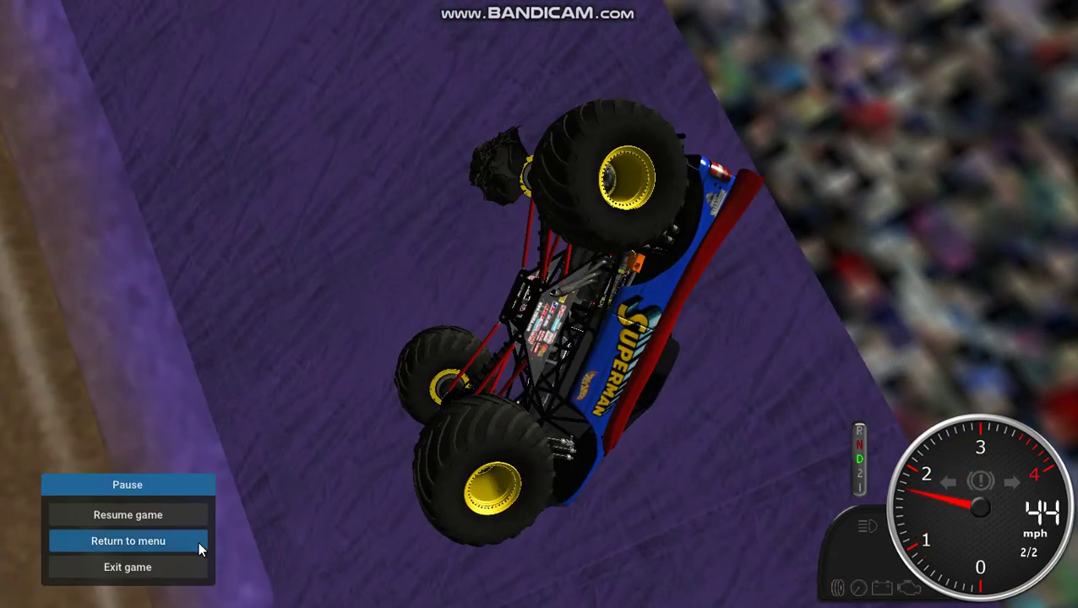
pyautogui.click(199, 565)
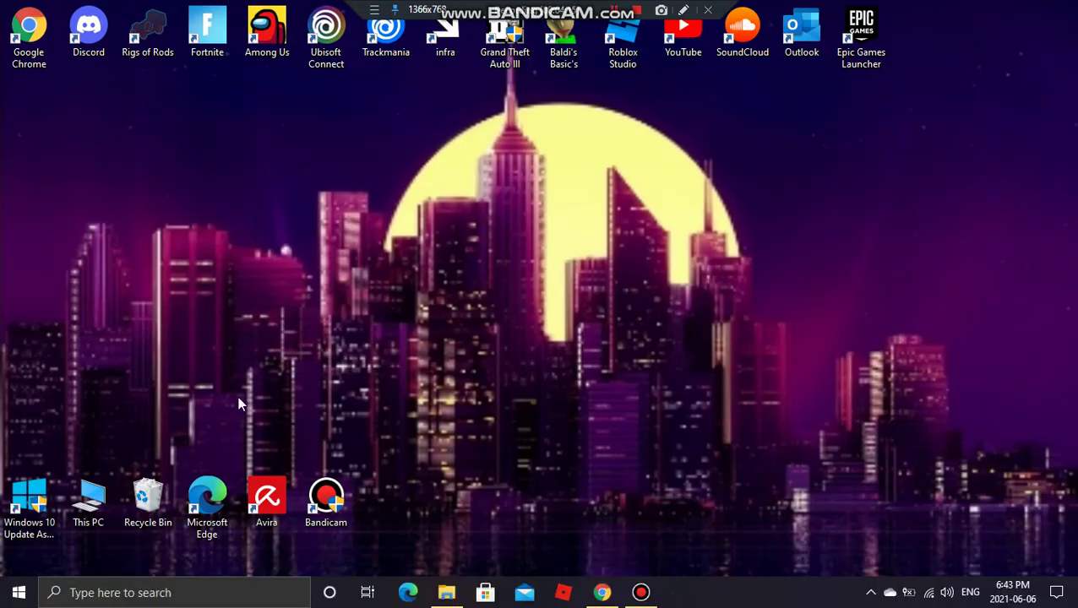